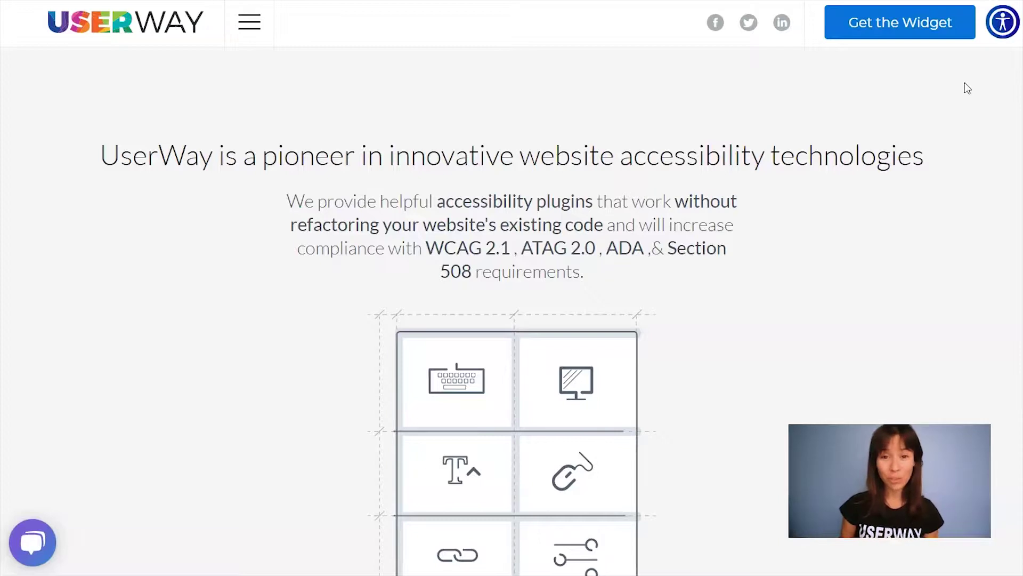
Start the UserWay widget signup, accept the terms, and advance past the name and icon steps.
left_click(869, 24)
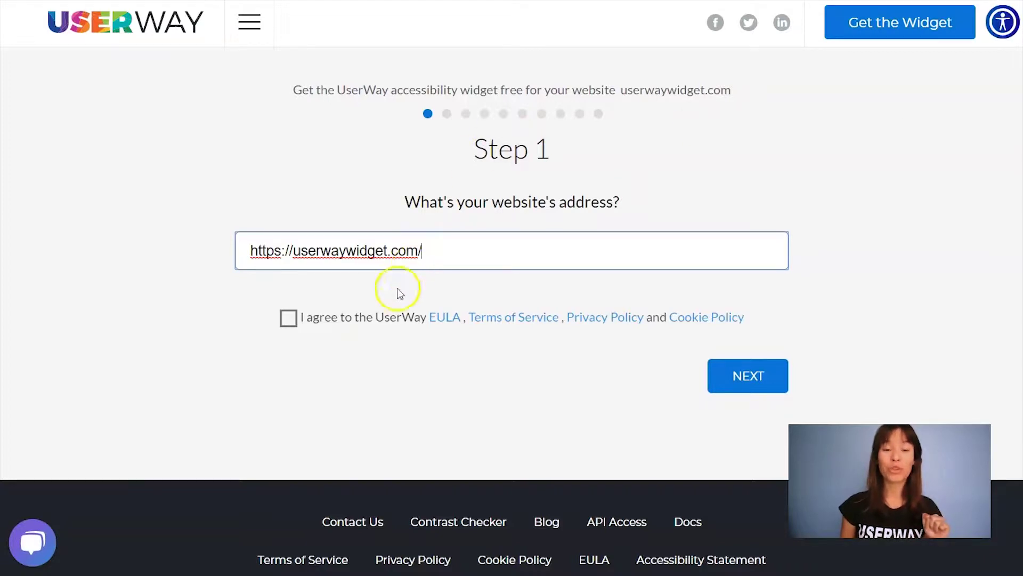
left_click(288, 320)
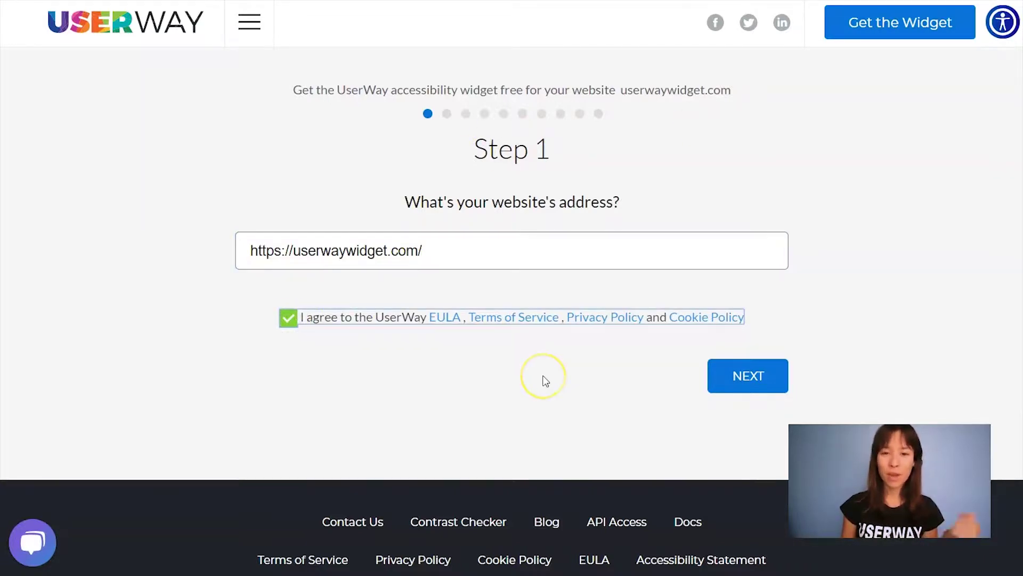
left_click(720, 383)
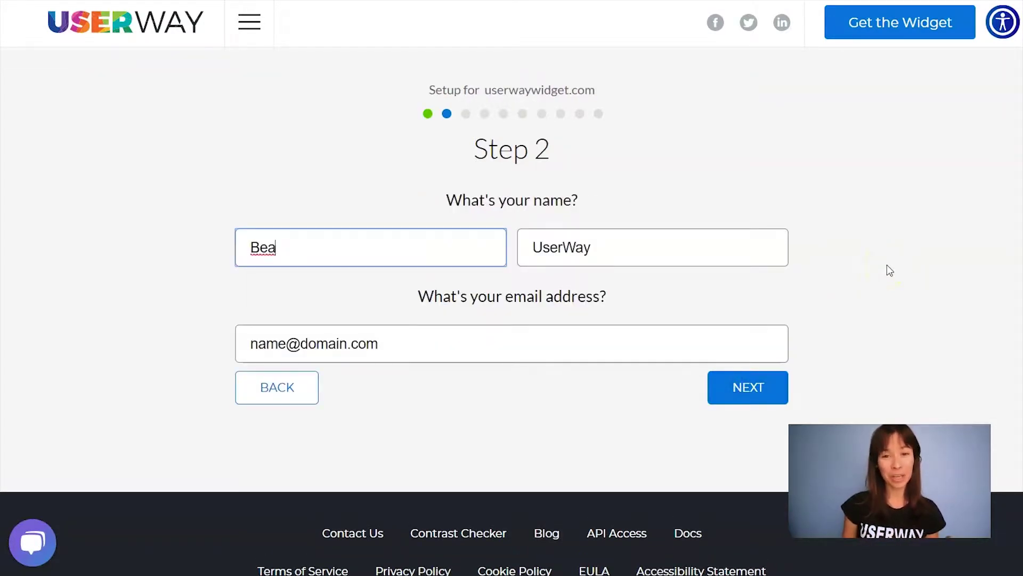
left_click(759, 394)
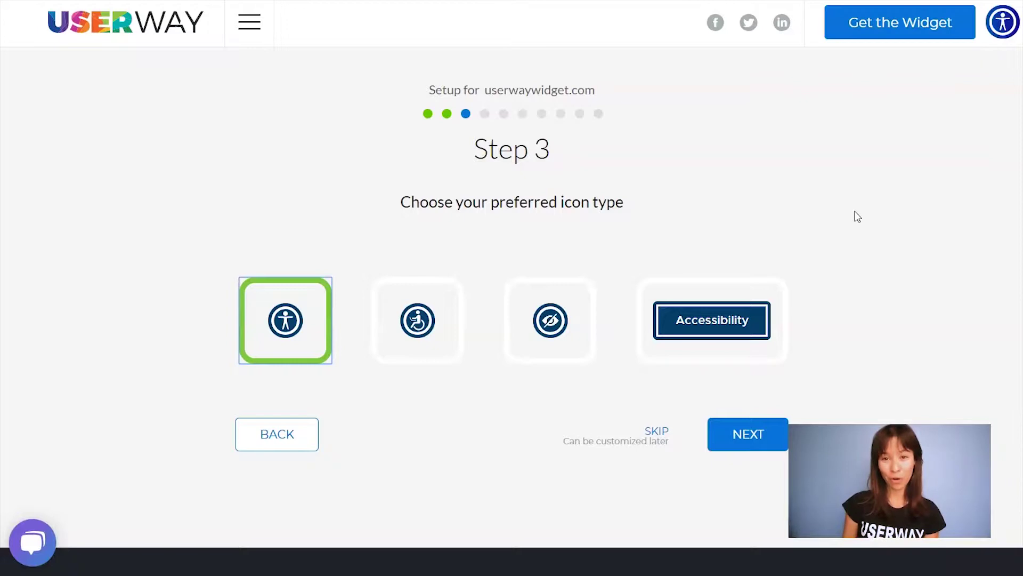
left_click(743, 431)
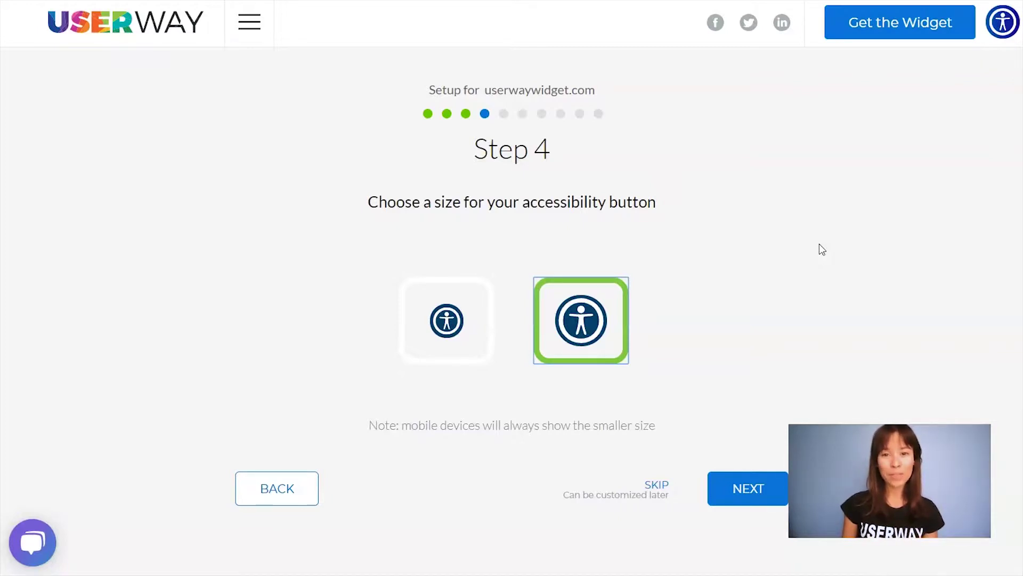
Keep the button size, #053f67 colour and top-right placement, advancing to the language step.
left_click(760, 486)
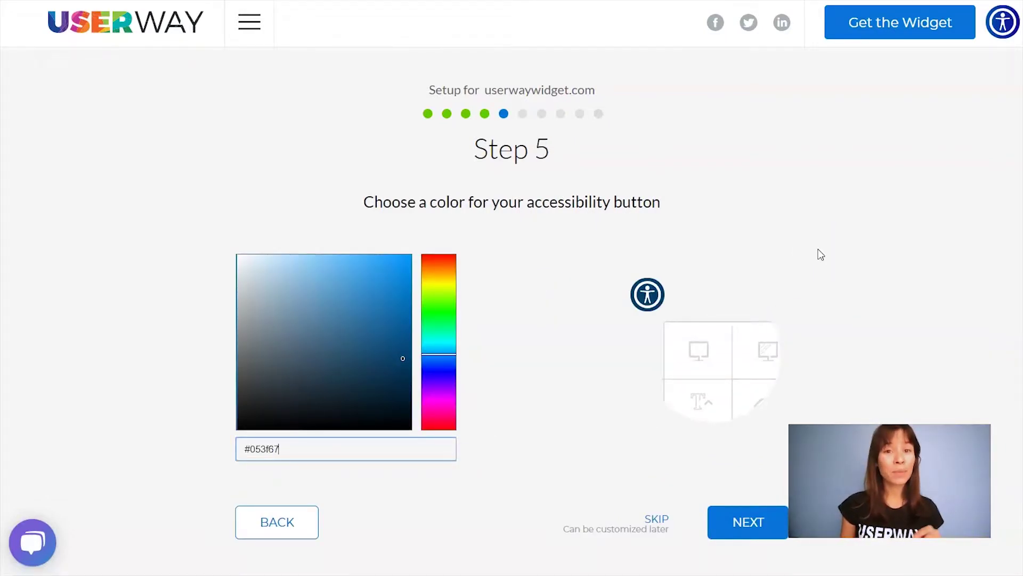
left_click(647, 272)
left_click(733, 528)
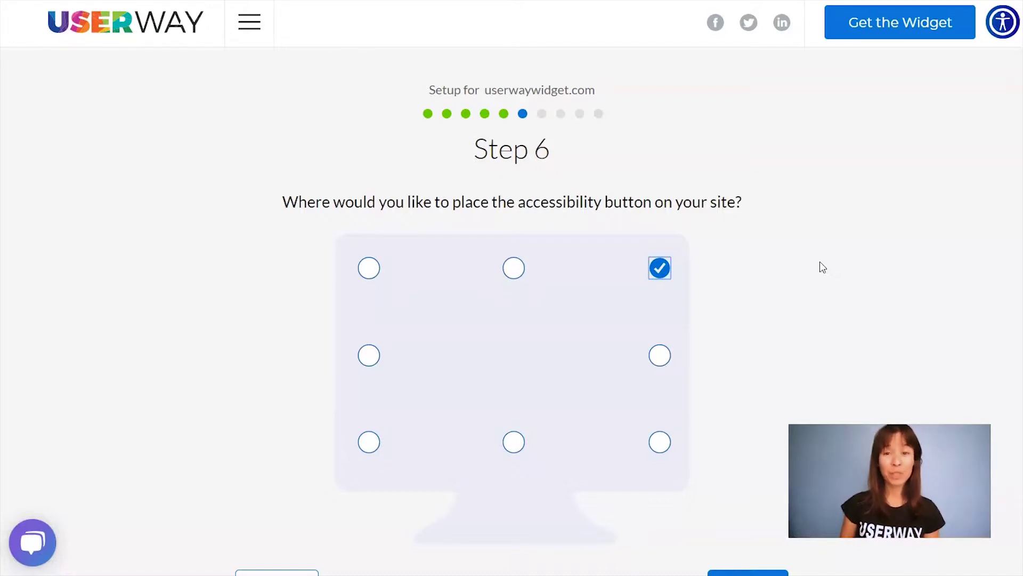
scroll(782, 177, "down", 2)
left_click(765, 505)
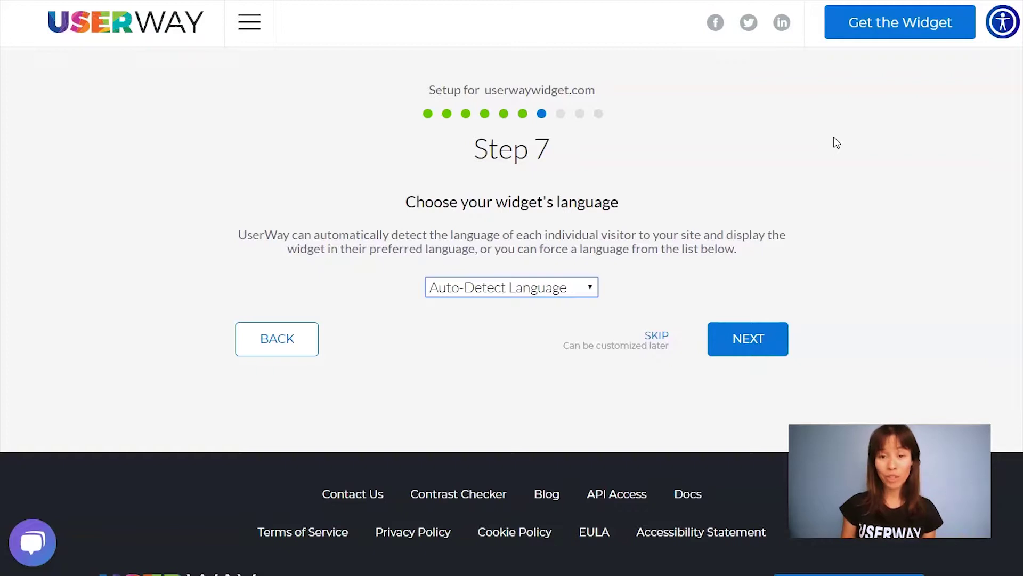
Keep Auto-Detect Language and answer No / I don't know to the accessibility statement question.
left_click(590, 288)
left_click(599, 288)
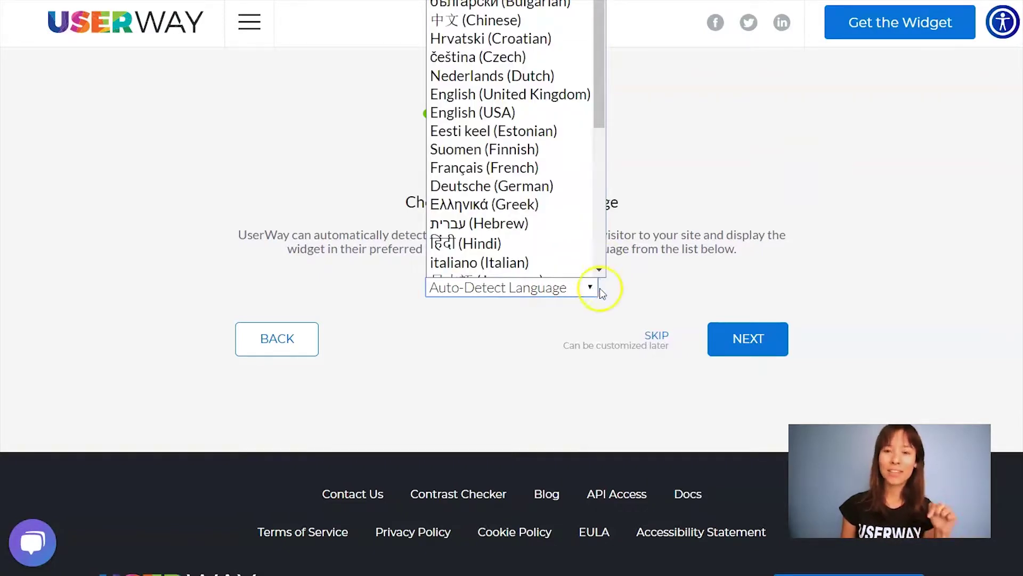
left_click(708, 339)
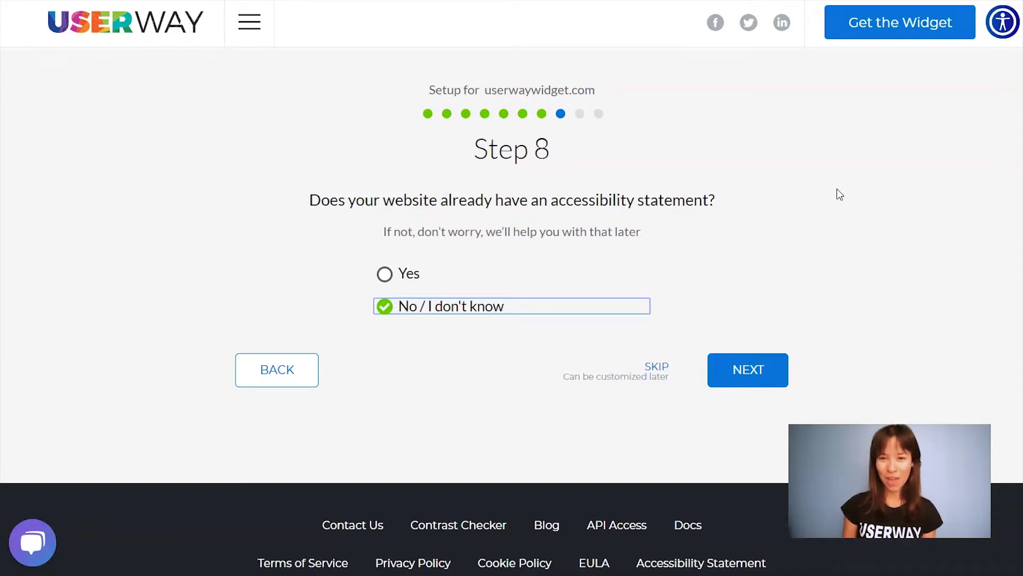
left_click(834, 166)
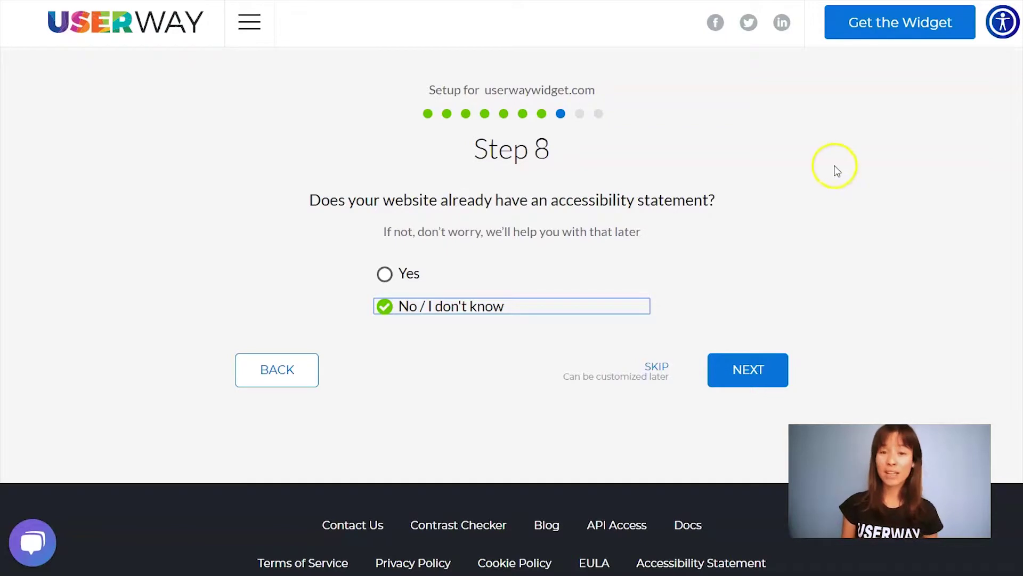
left_click(725, 375)
Choose I'd like to learn more about white label and finish the setup questions.
left_click(820, 201)
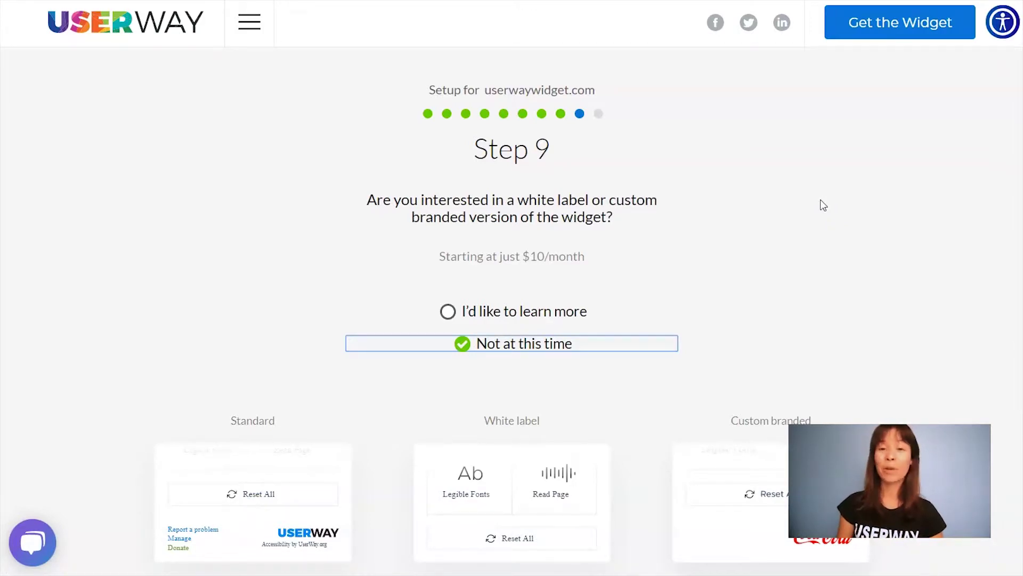
left_click(552, 311)
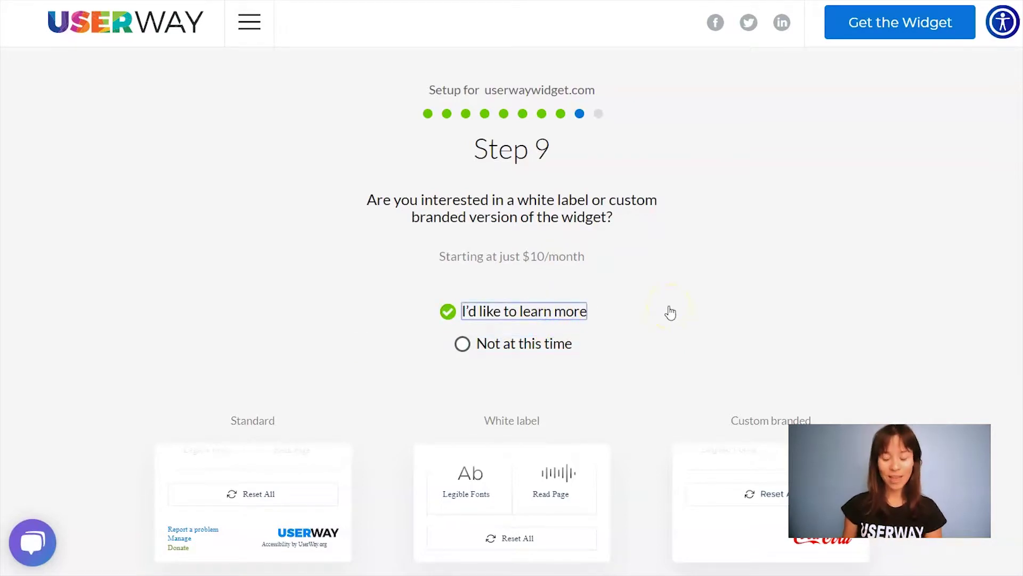
scroll(726, 320, "down", 3)
left_click(744, 487)
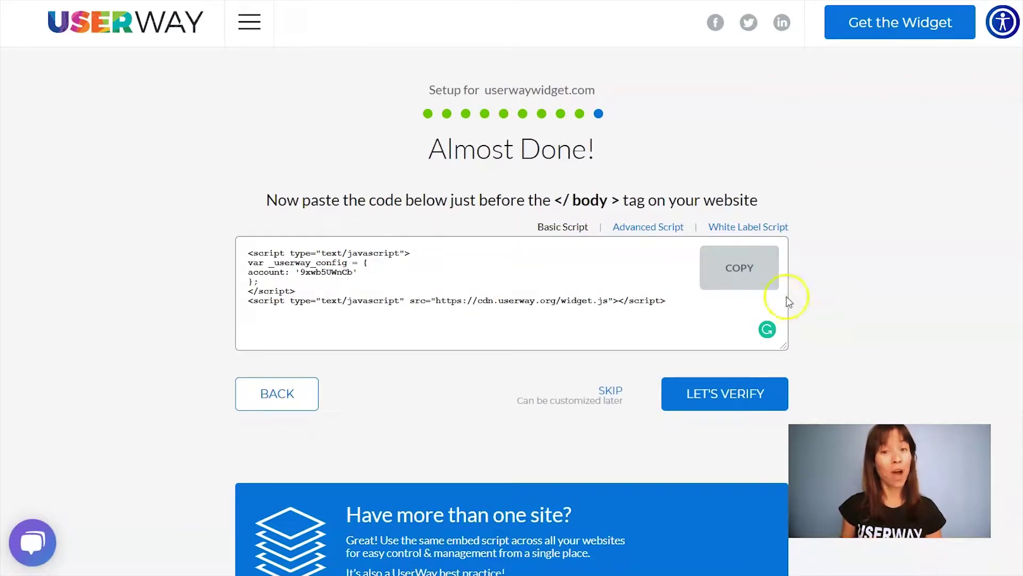
Copy the Basic Script embed code for userwaywidget.com.
left_click(741, 278)
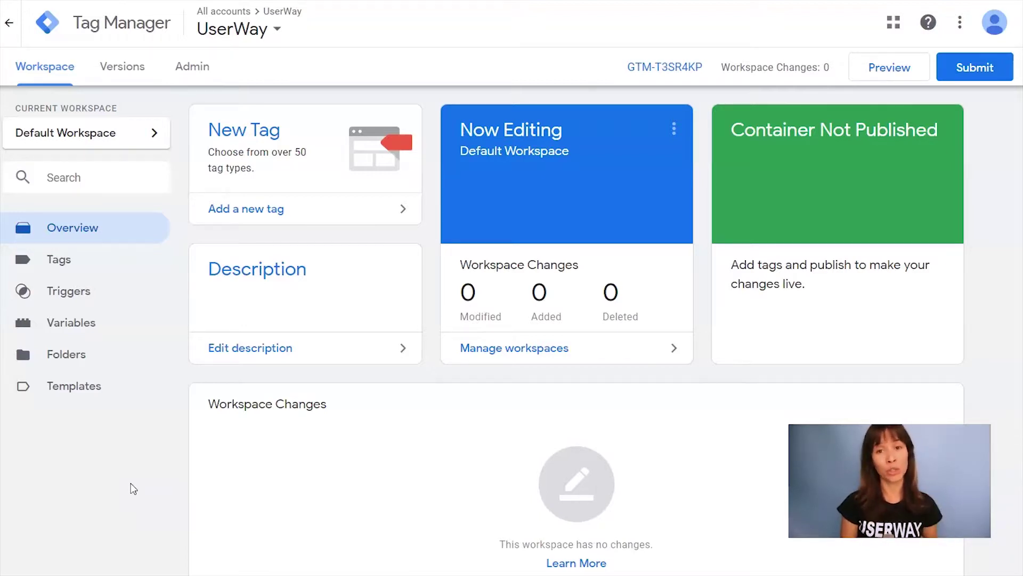
Review the container's install snippet, close it, and start a new tag.
left_click(669, 68)
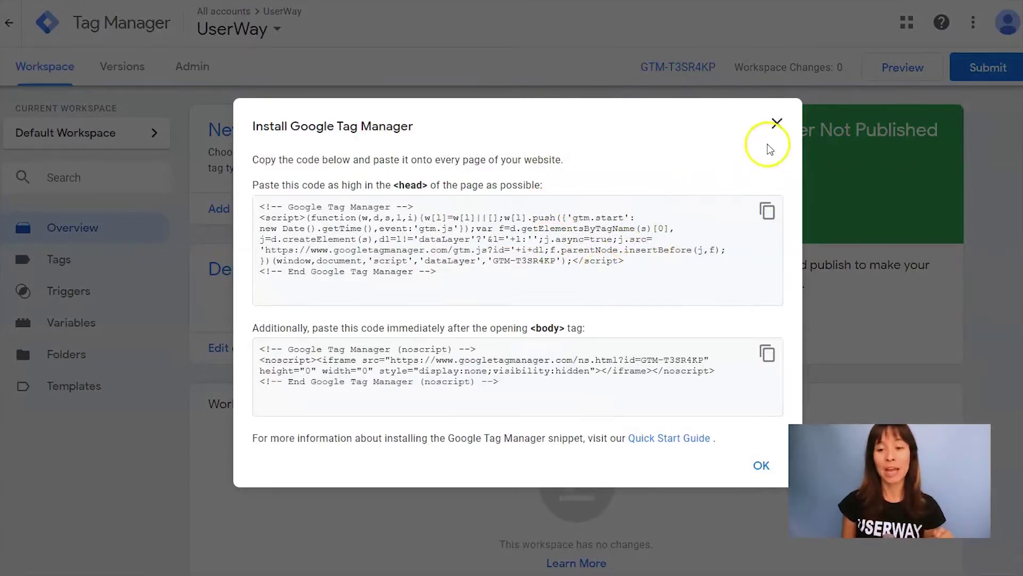
left_click(776, 124)
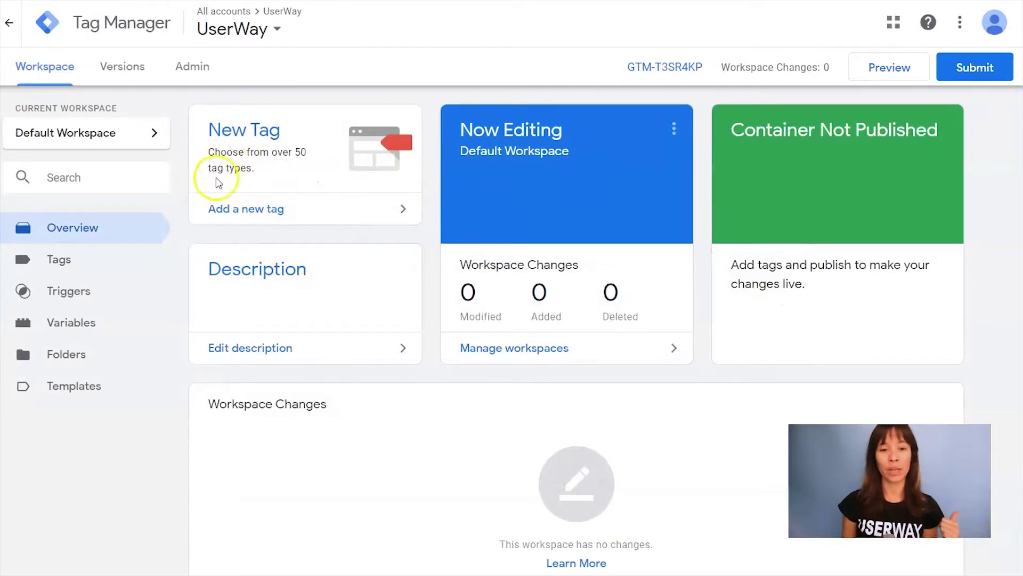
left_click(248, 213)
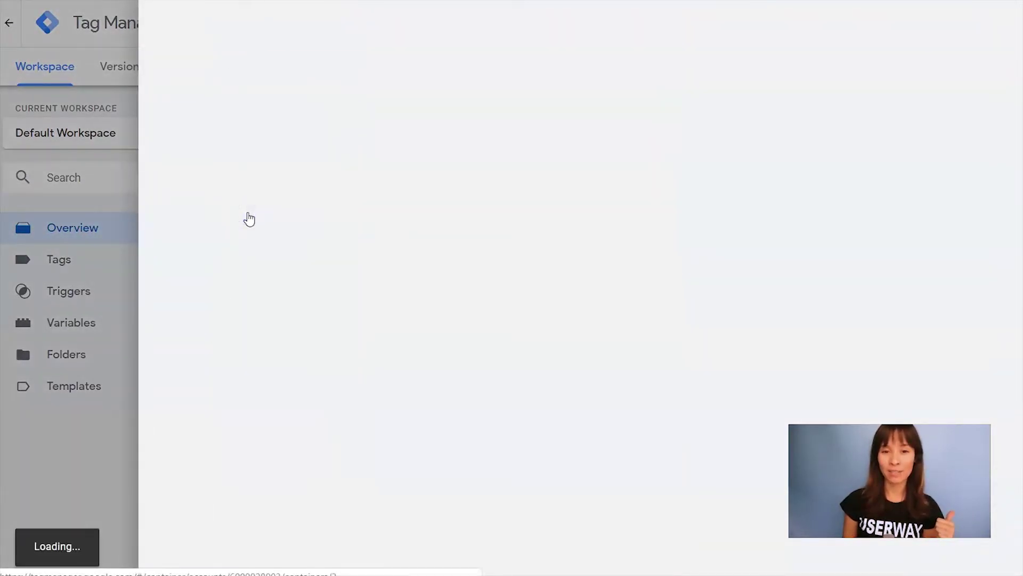
Name the new tag UserWay, make it Custom HTML, and paste in the UserWay widget script.
left_click(221, 24)
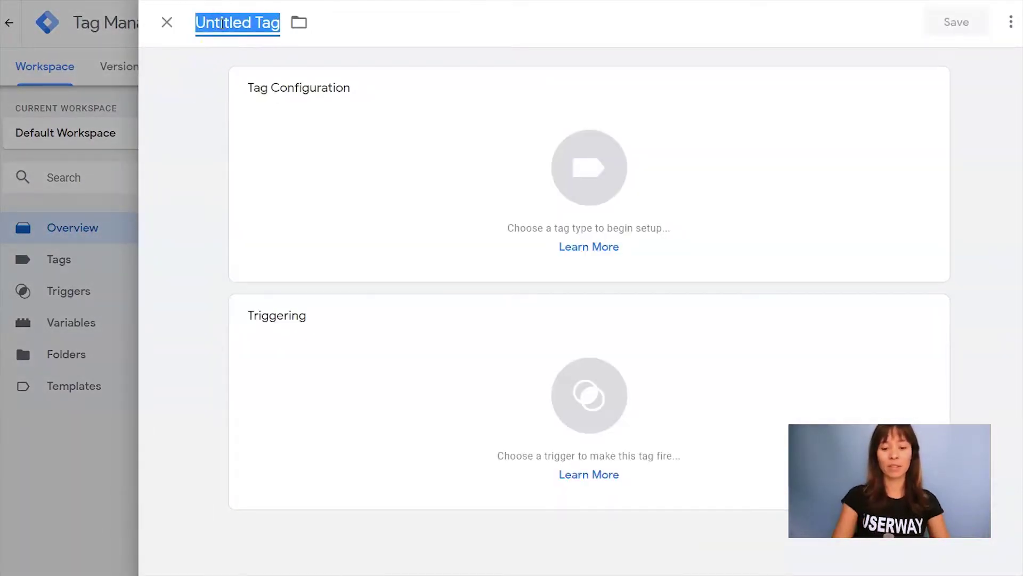
type("UserWay")
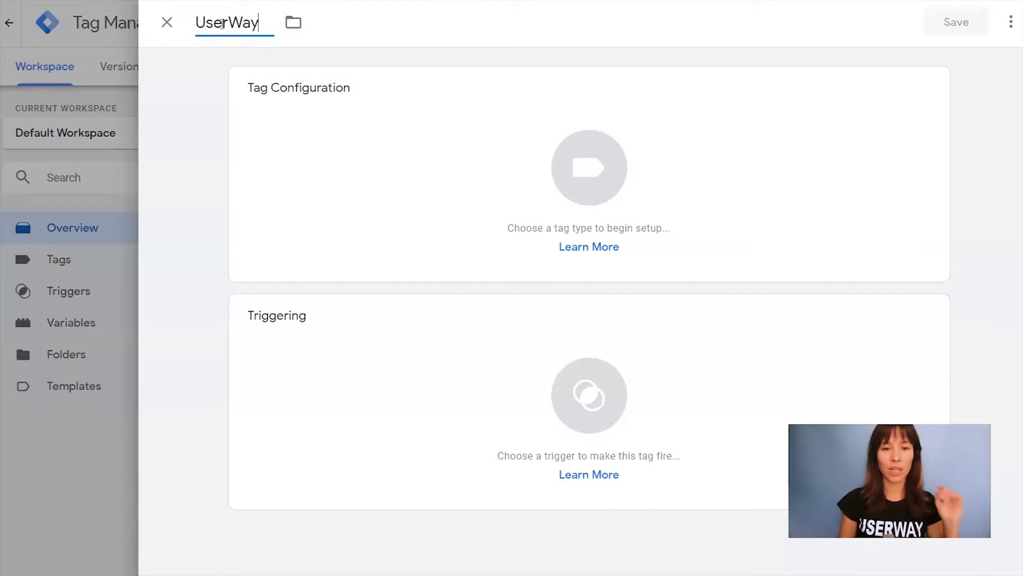
left_click(602, 183)
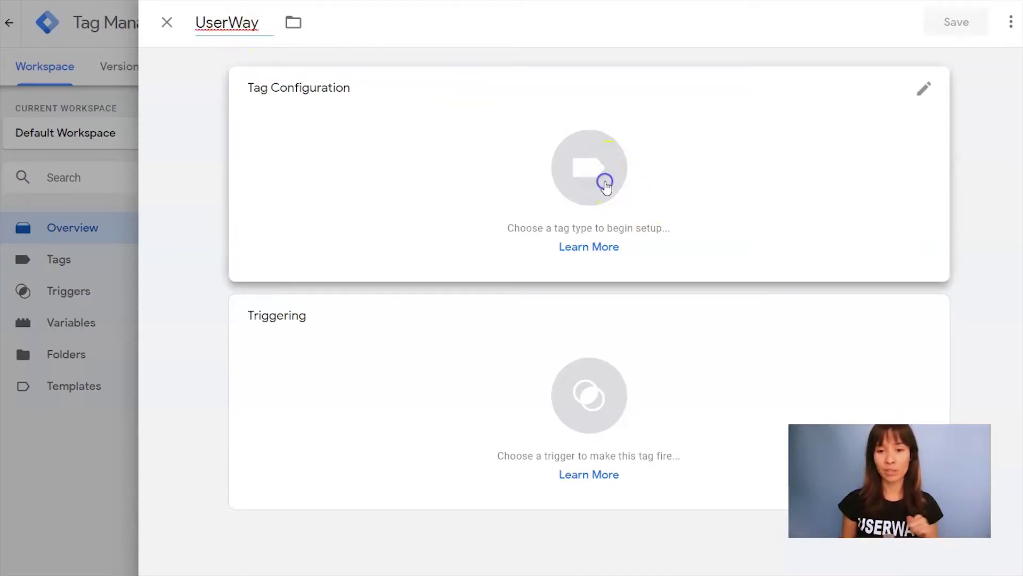
scroll(656, 123, "down", 7)
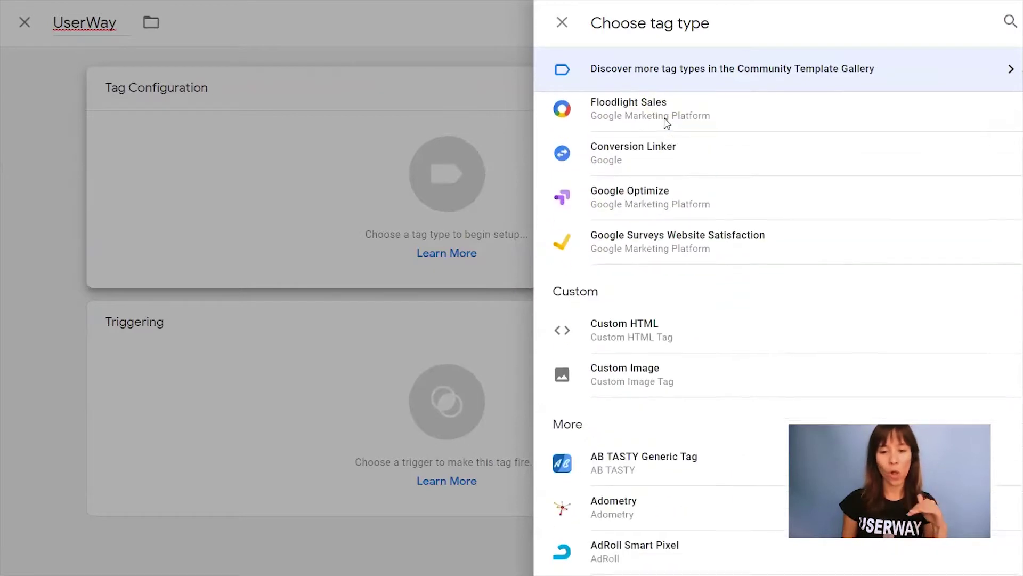
left_click(636, 256)
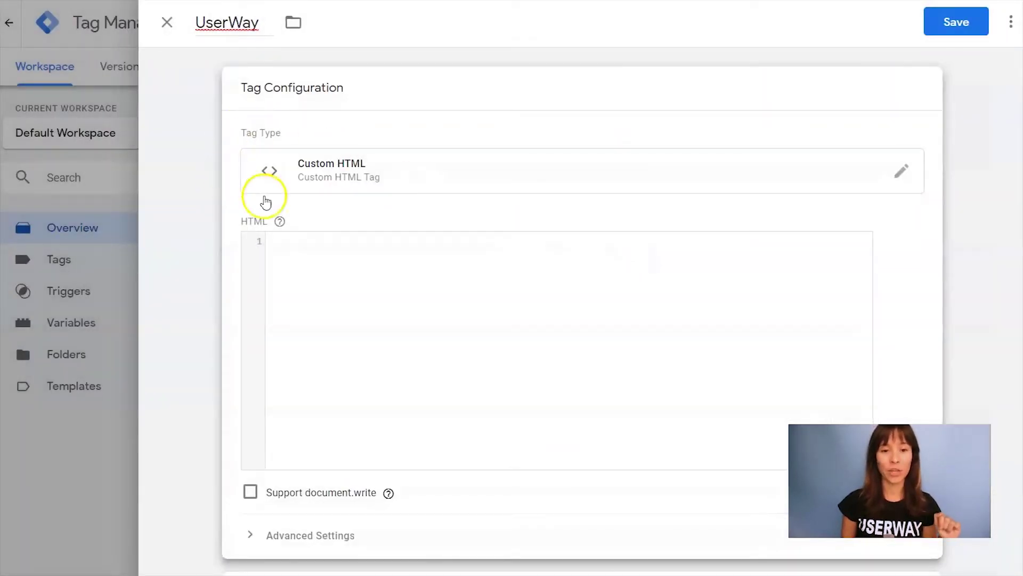
left_click(354, 251)
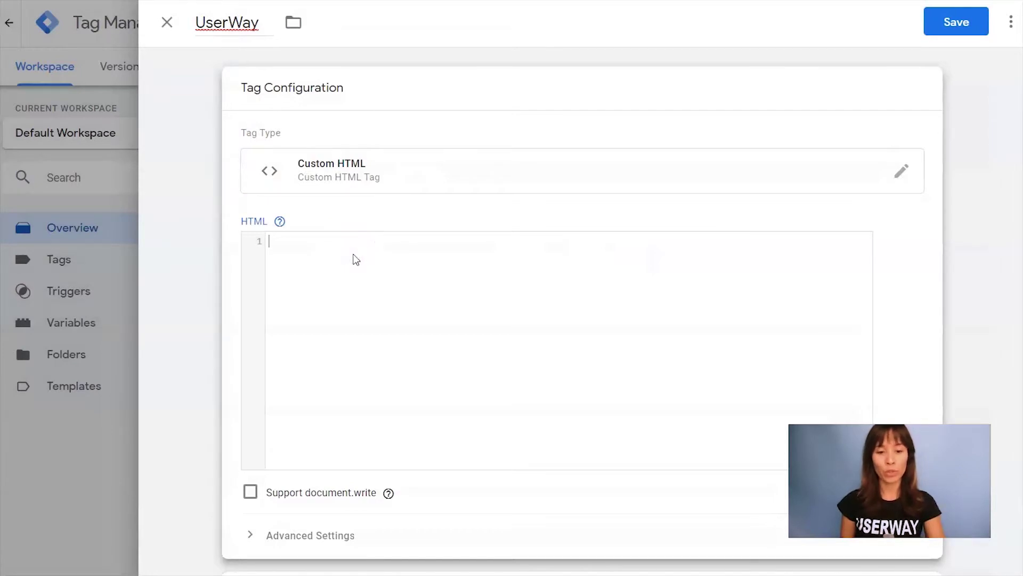
key("ctrl+v")
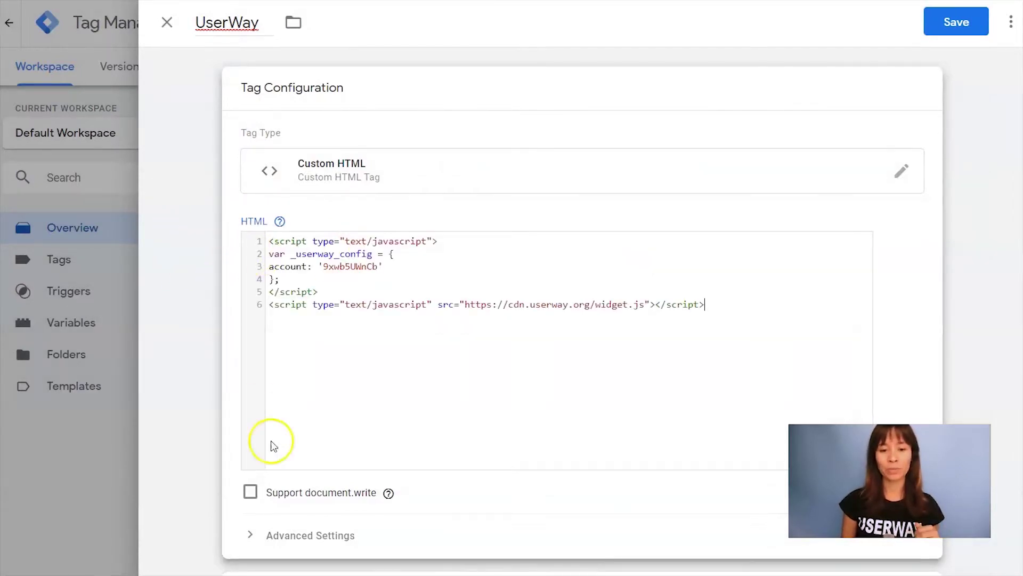
scroll(470, 165, "down", 4)
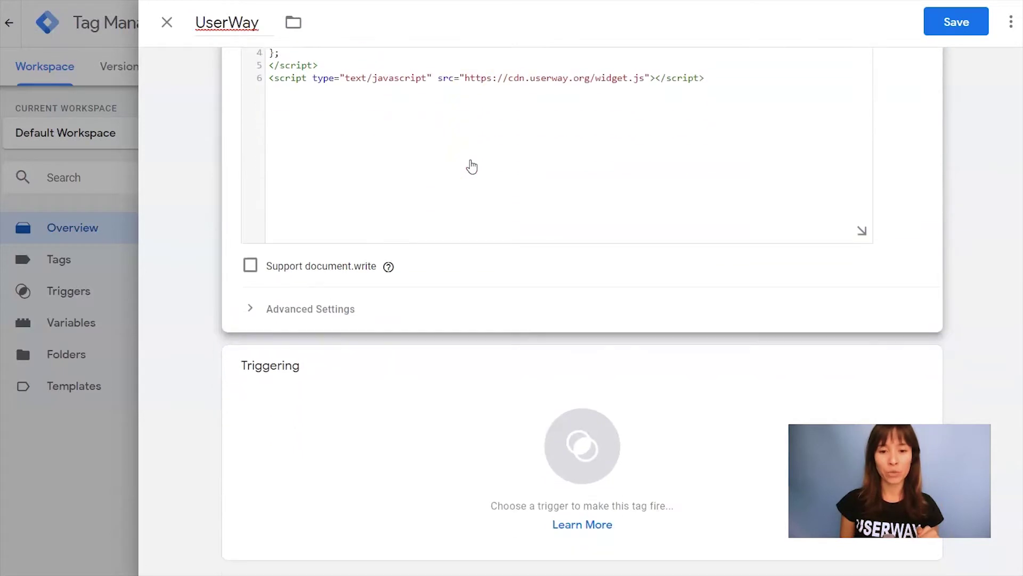
Fire the UserWay tag on All Pages, save it, start Preview and open the website.
left_click(583, 441)
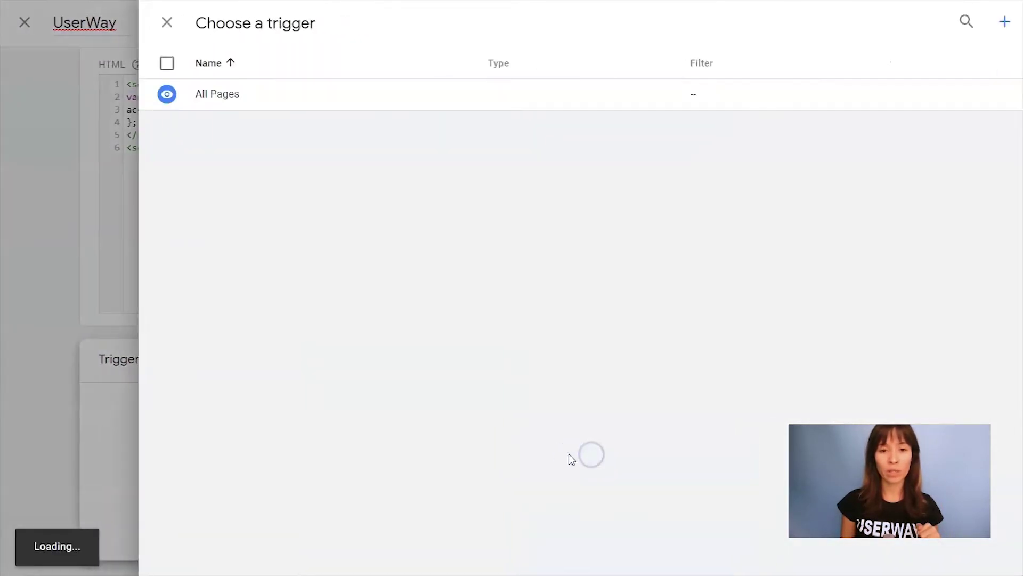
left_click(234, 95)
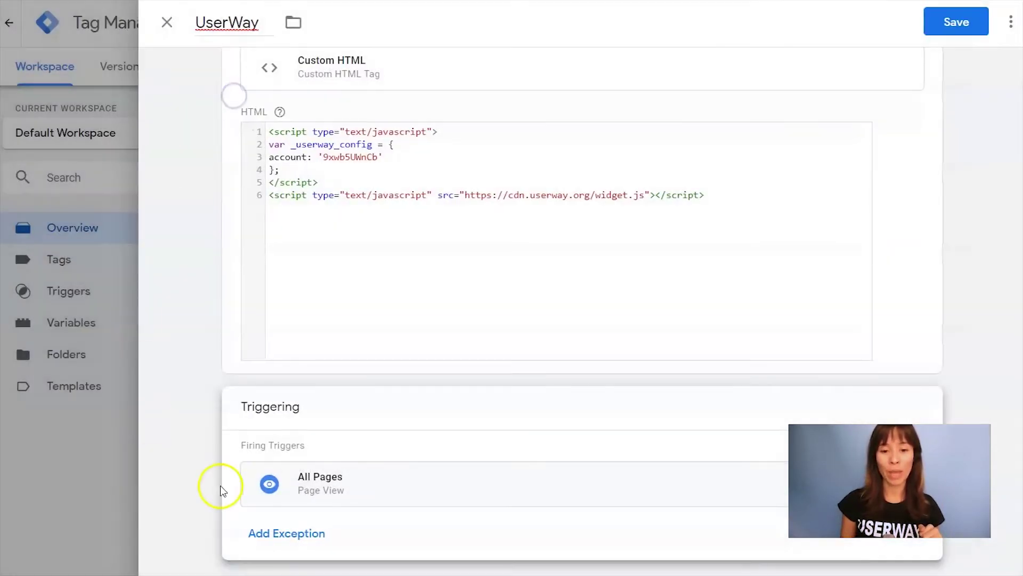
left_click(954, 22)
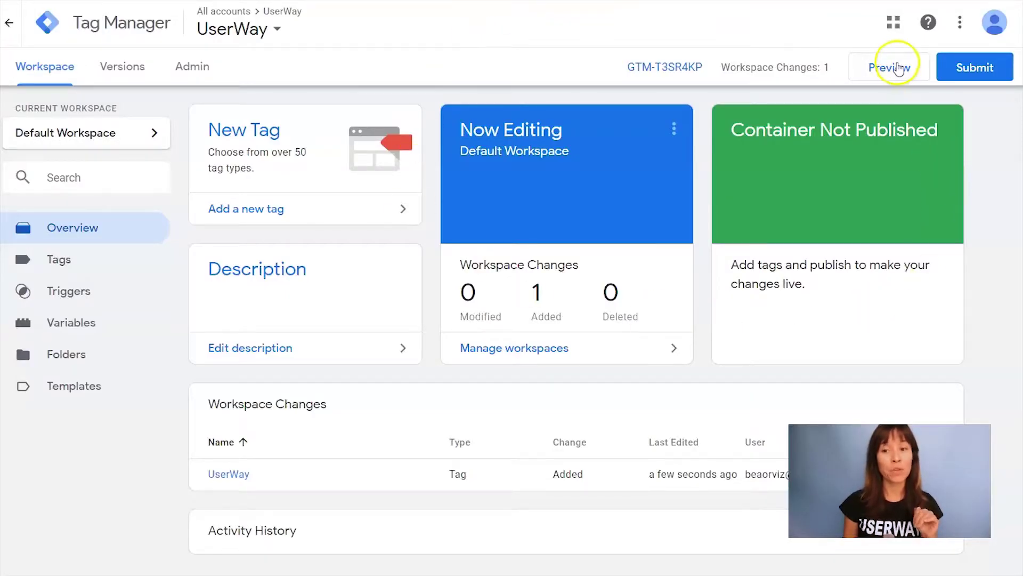
left_click(896, 78)
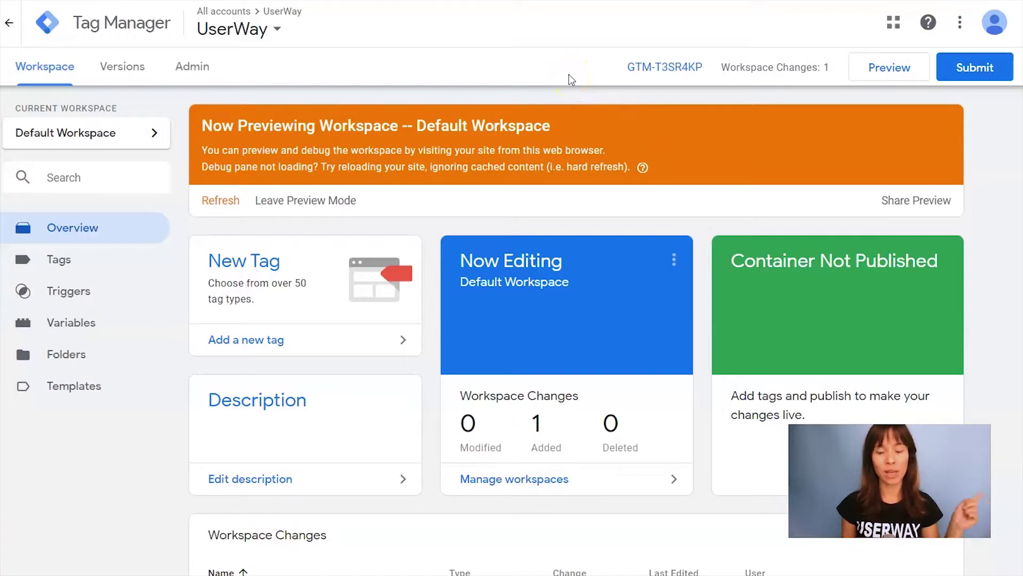
left_click(405, 3)
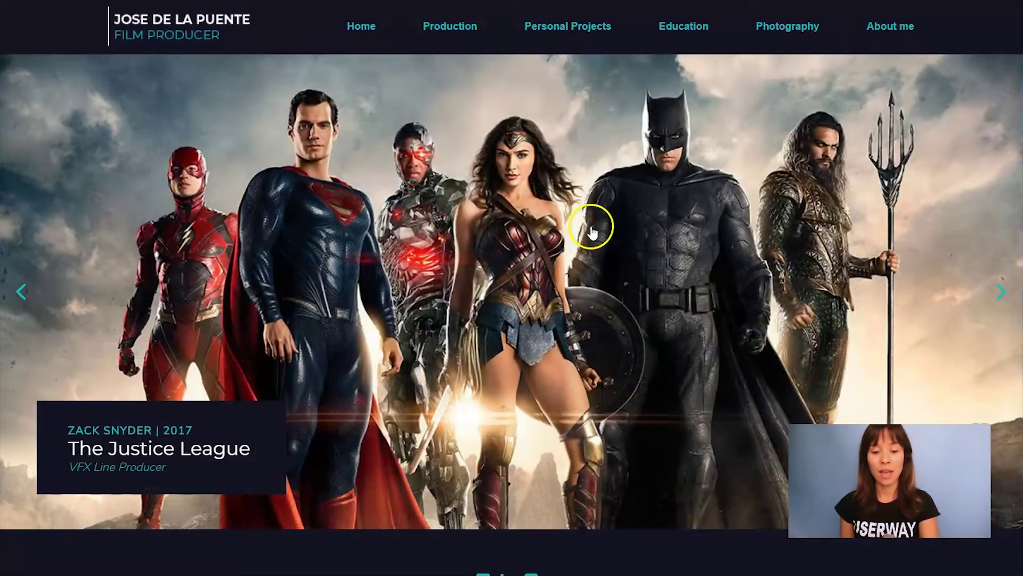
Reload the site, confirm the UserWay tag fired once, and open the accessibility menu.
left_click(591, 230)
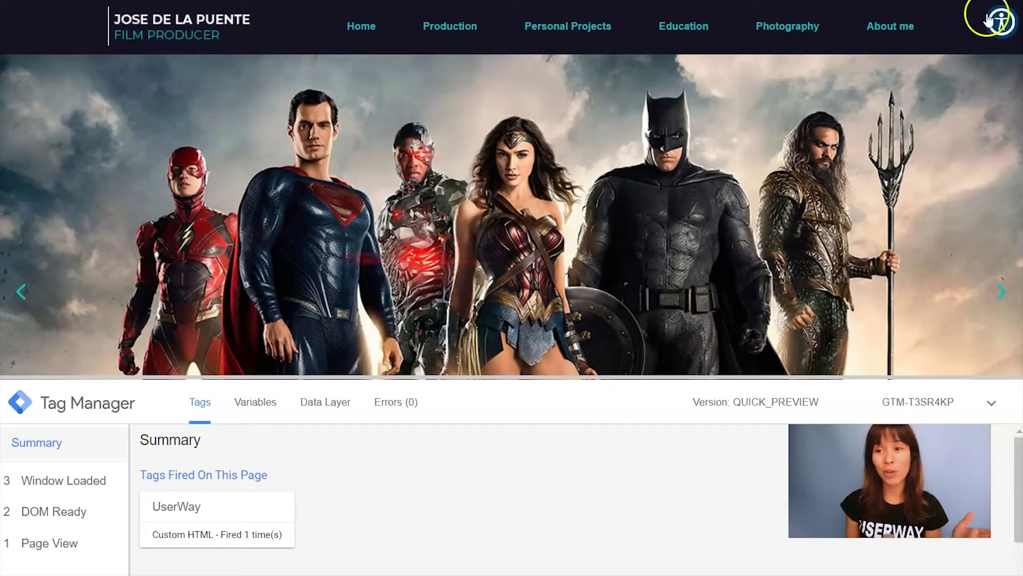
left_click(1001, 22)
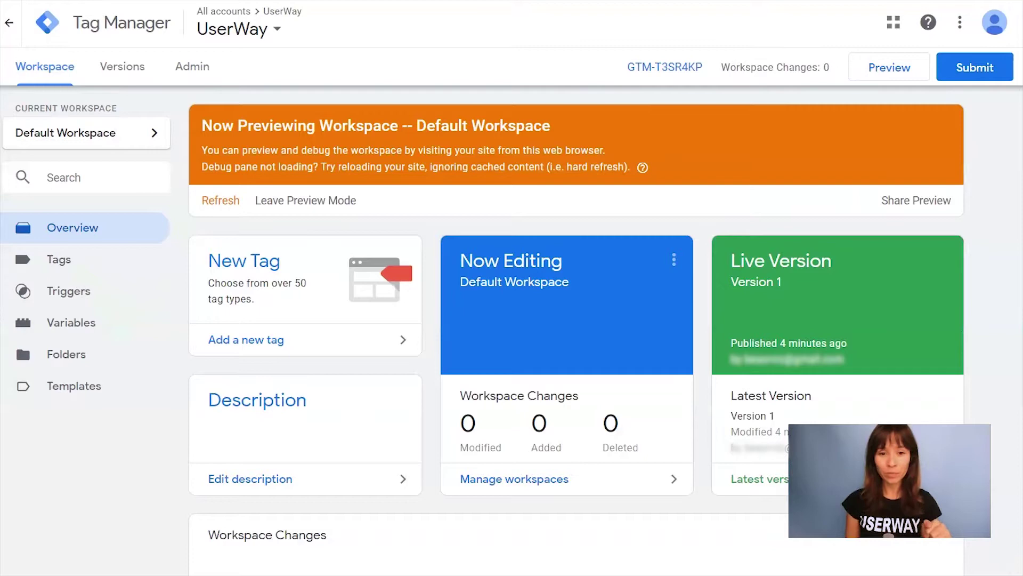
Leave preview mode and publish the workspace as a new version without a description.
left_click(327, 202)
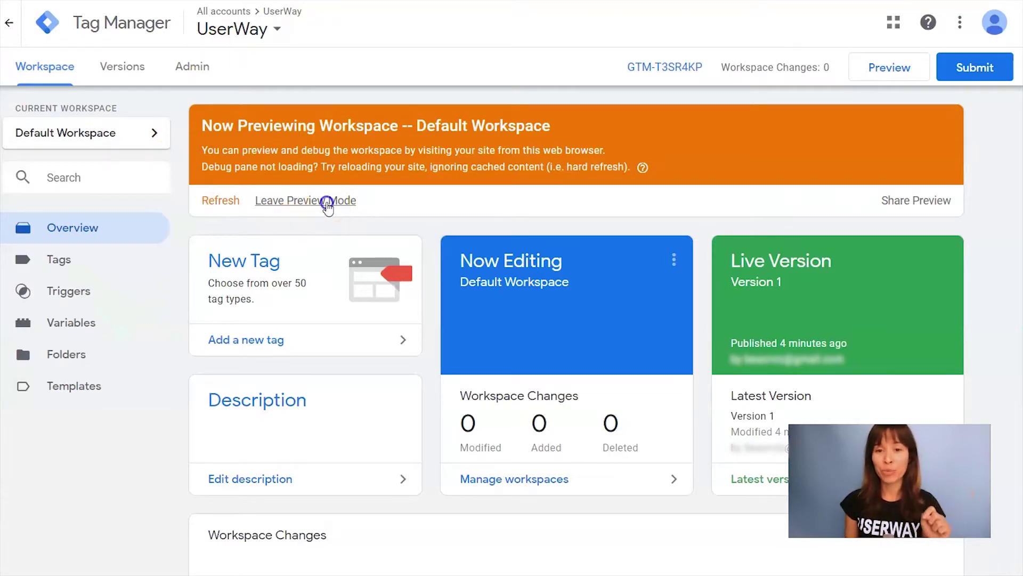
left_click(643, 184)
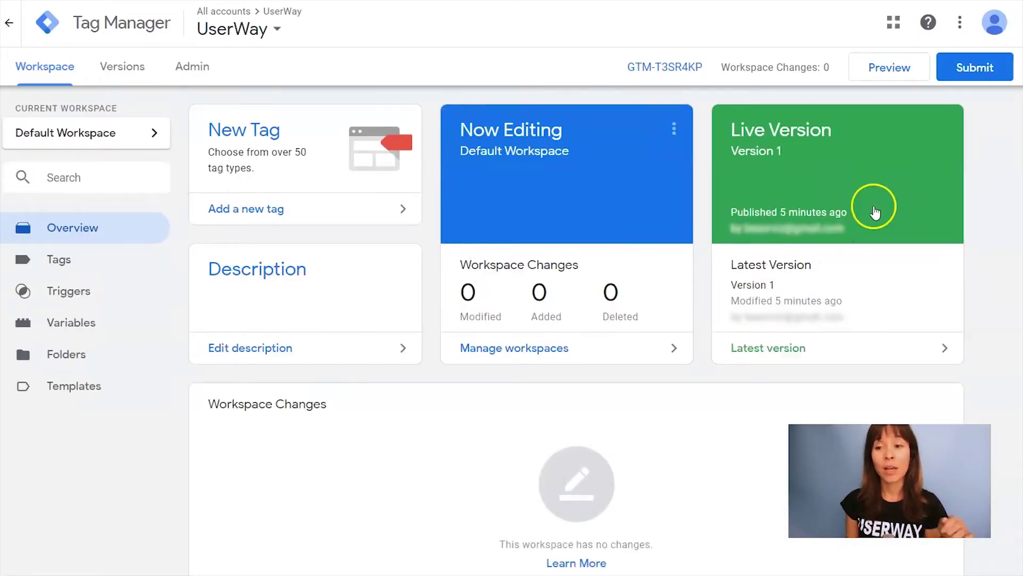
left_click(986, 68)
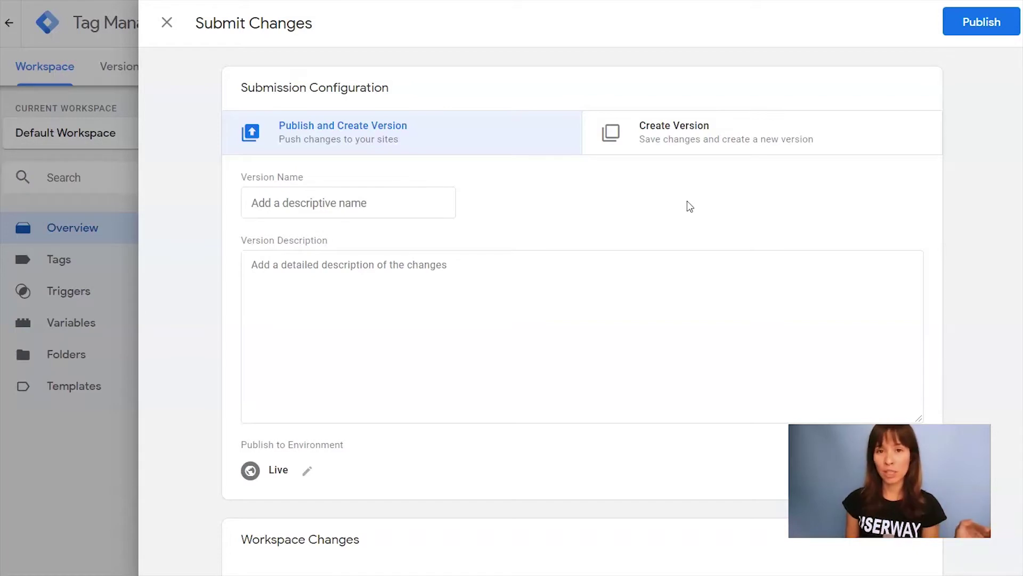
left_click(989, 30)
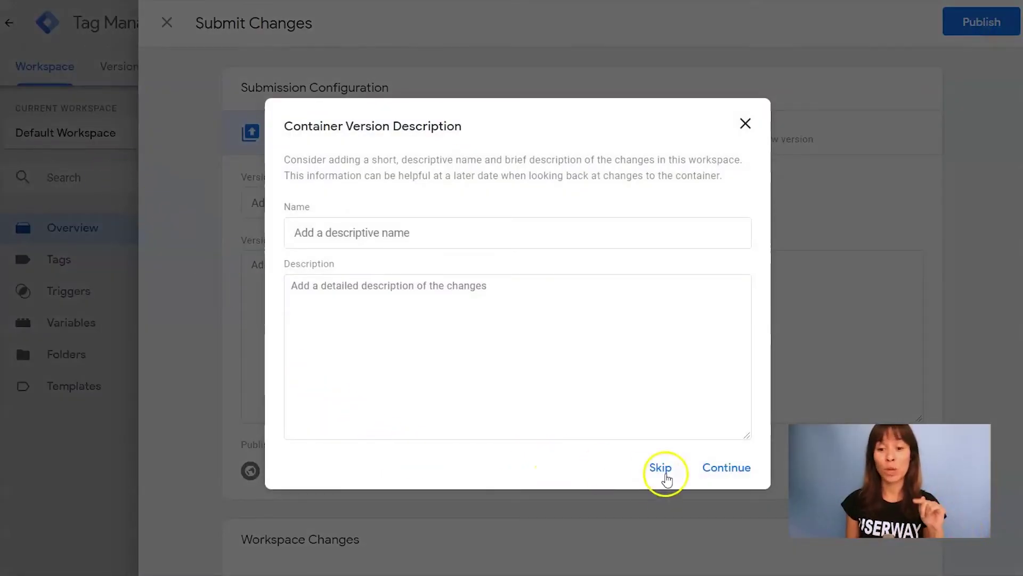
left_click(661, 469)
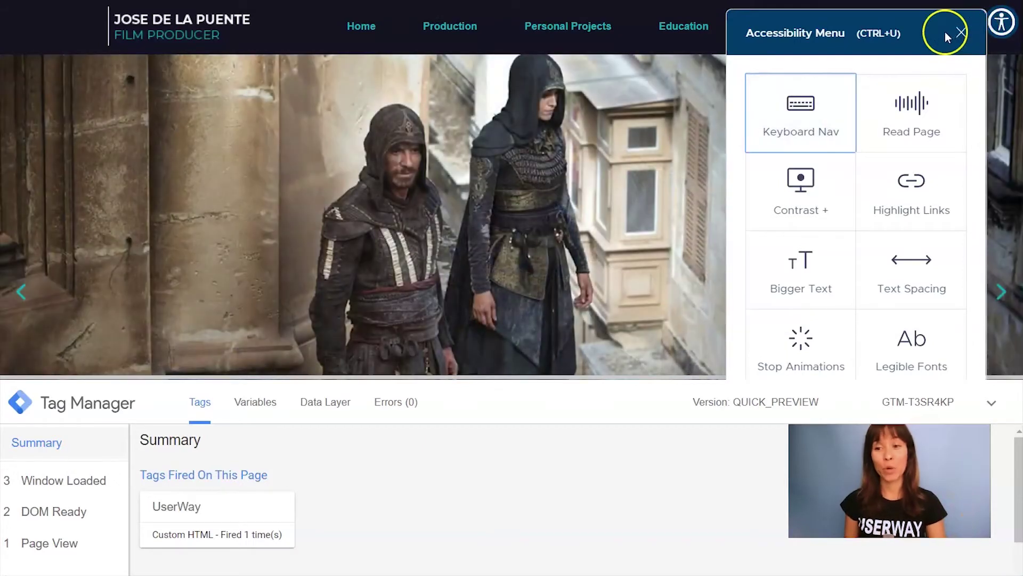
Close and reopen the accessibility menu on the live site to confirm it works.
left_click(960, 33)
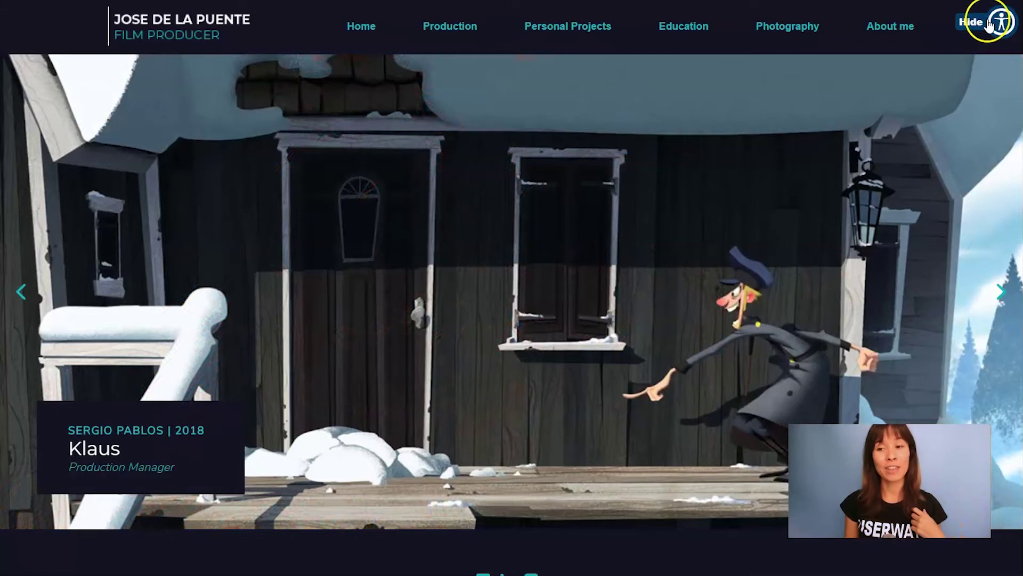
left_click(989, 24)
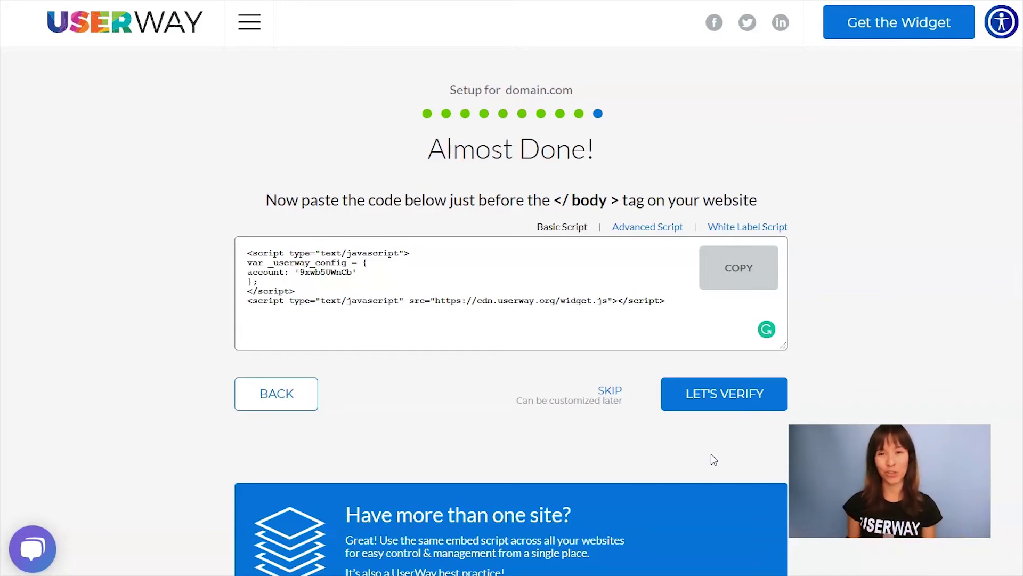
Skip the Almost Done! setup step to reach the site's generated accessibility statement page.
left_click(607, 393)
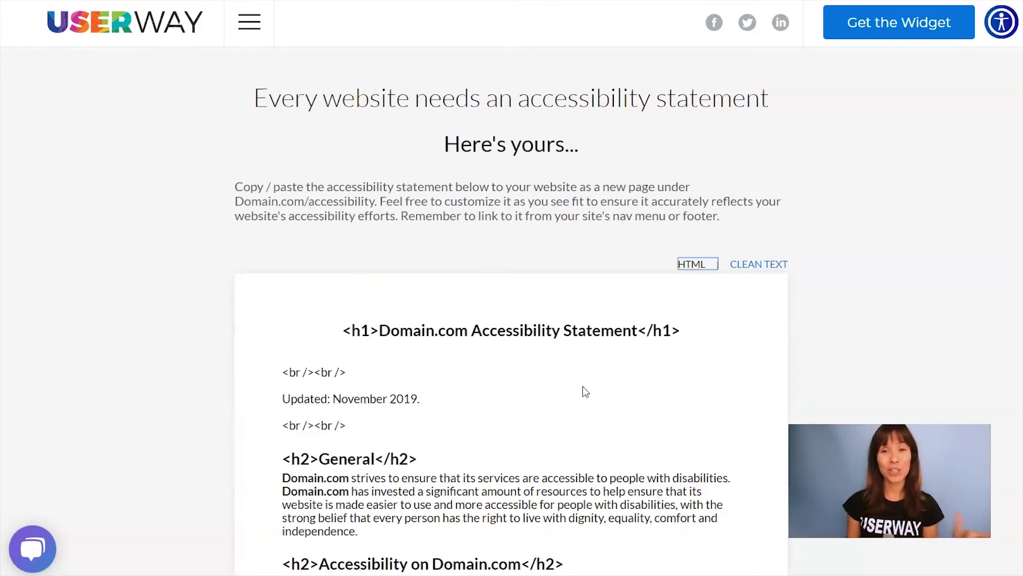